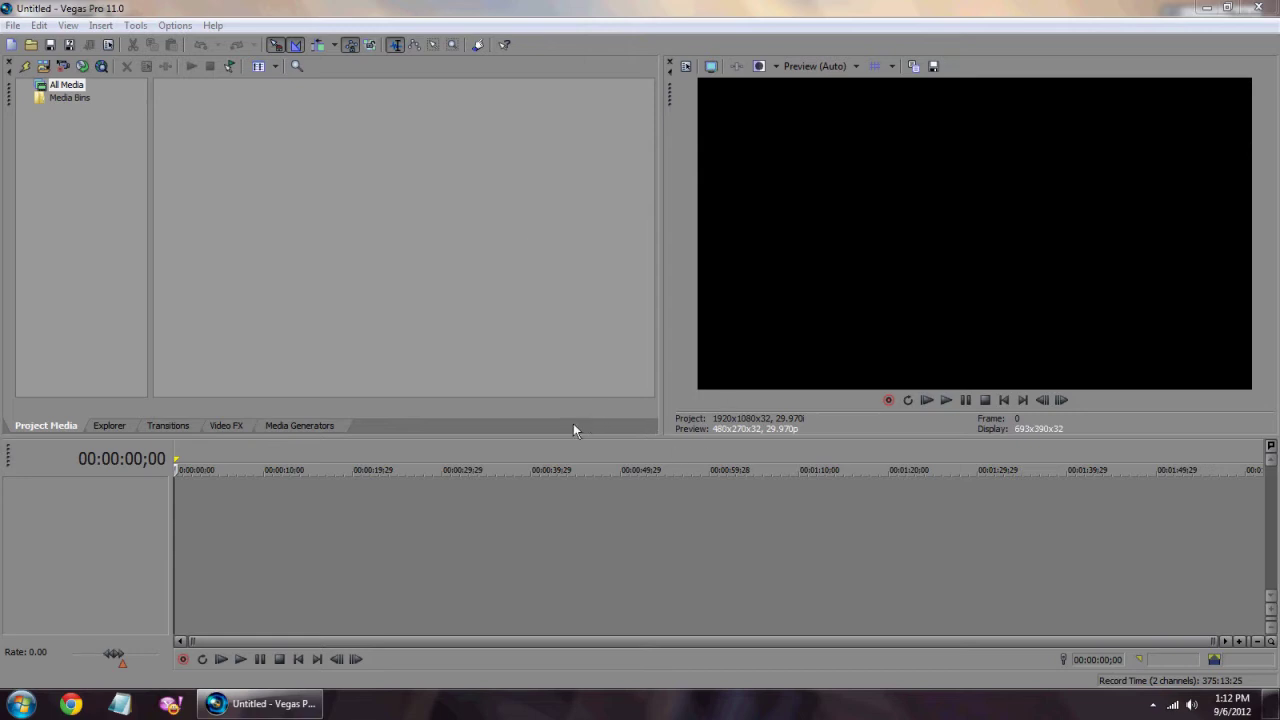
Step: Import the MVI_8476 video from the Desktop into the project media
{"action": "left_click", "coordinate": [14, 25]}
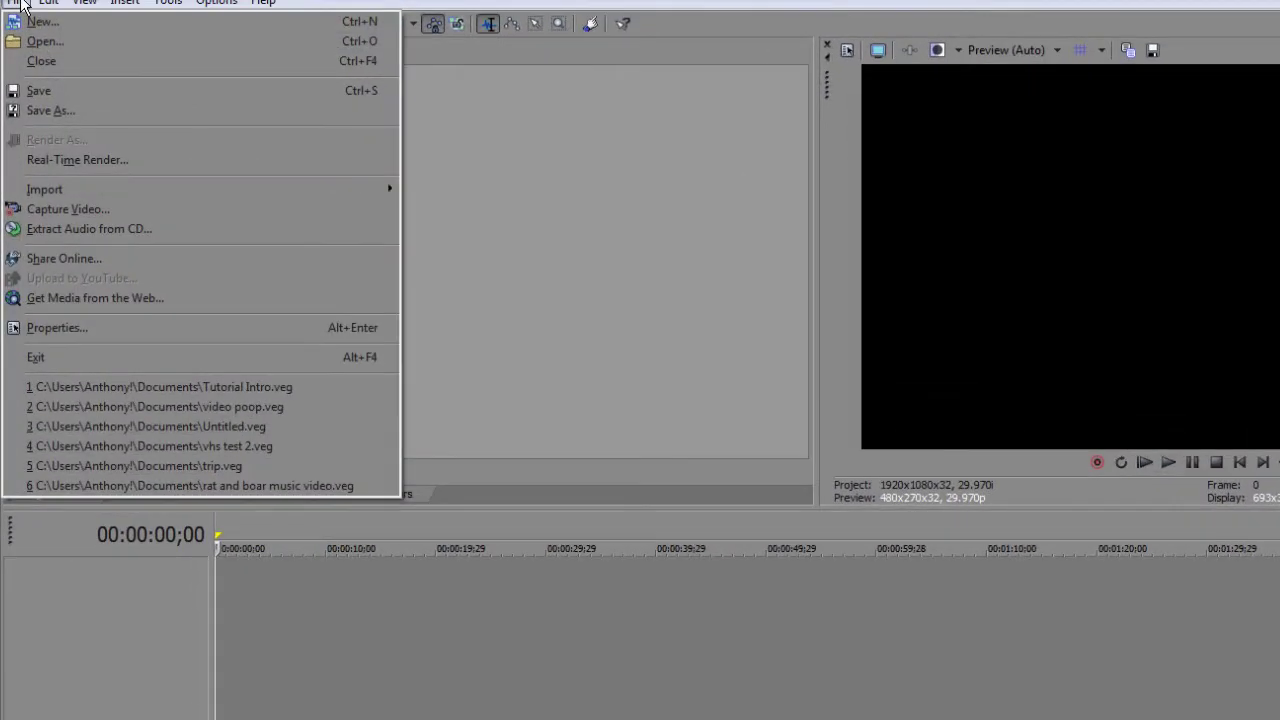
{"action": "mouse_move", "coordinate": [116, 192]}
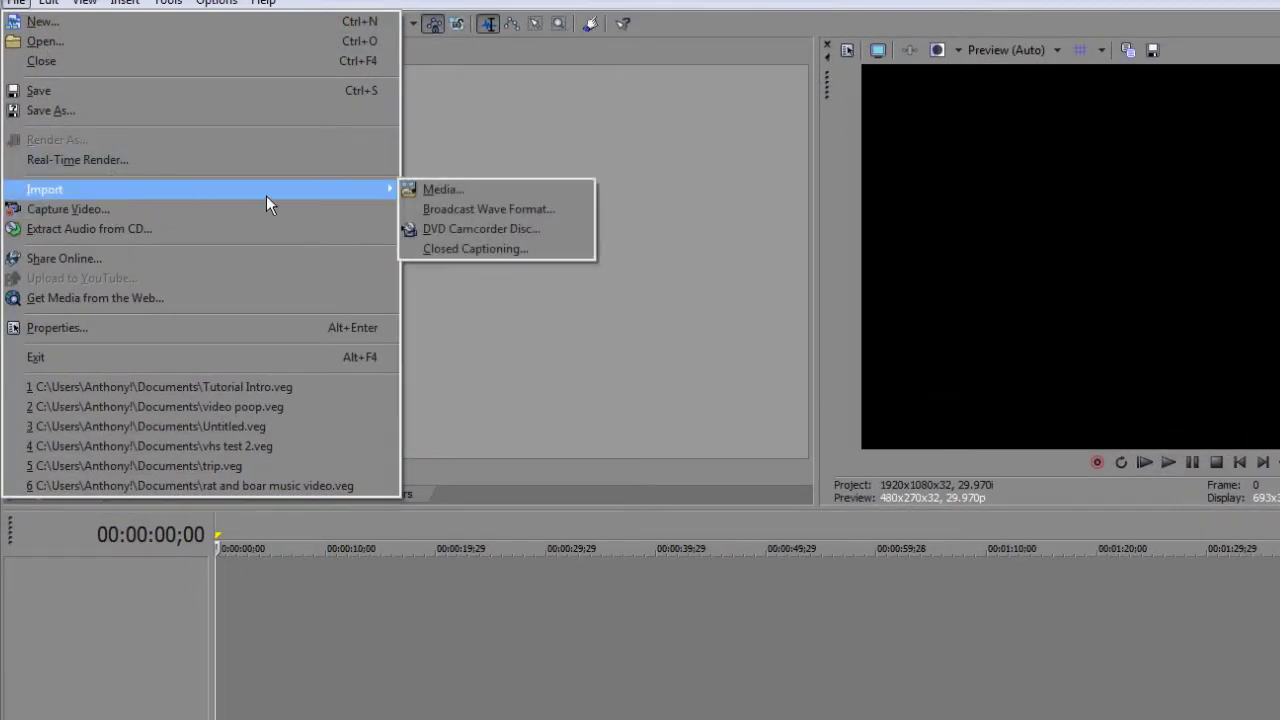
{"action": "left_click", "coordinate": [442, 189]}
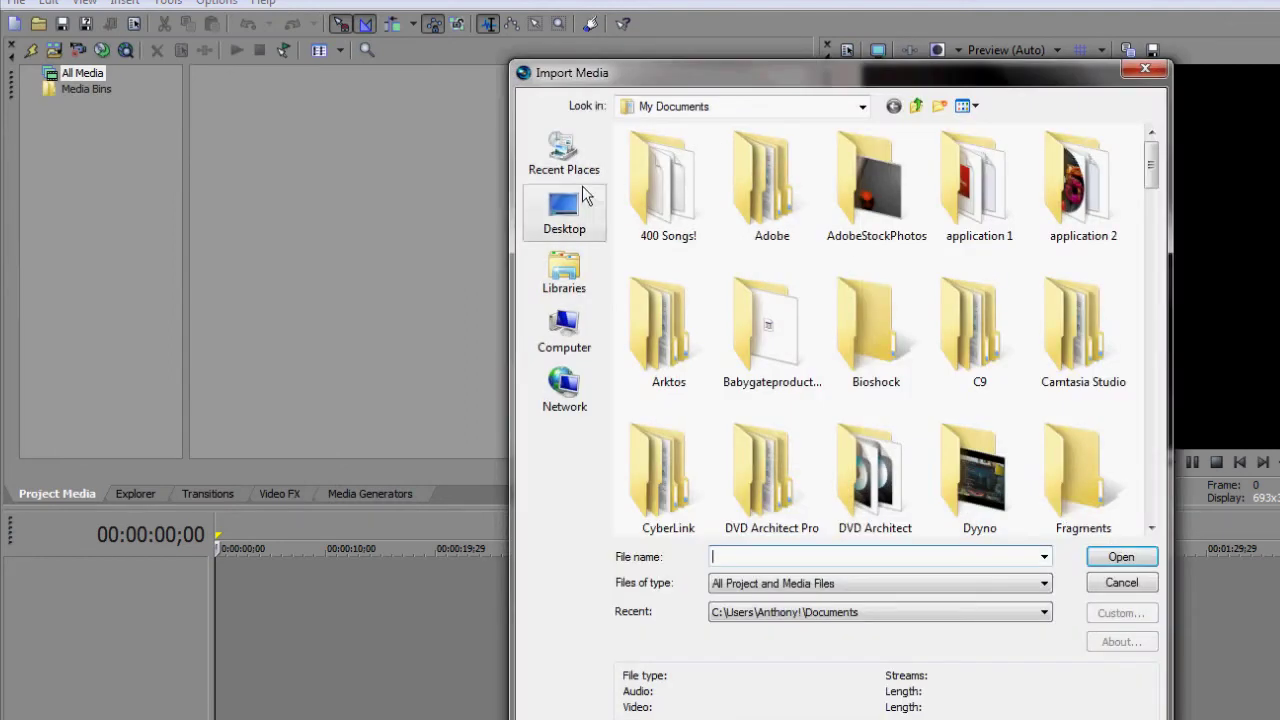
{"action": "left_click", "coordinate": [564, 212]}
{"action": "left_click", "coordinate": [885, 415]}
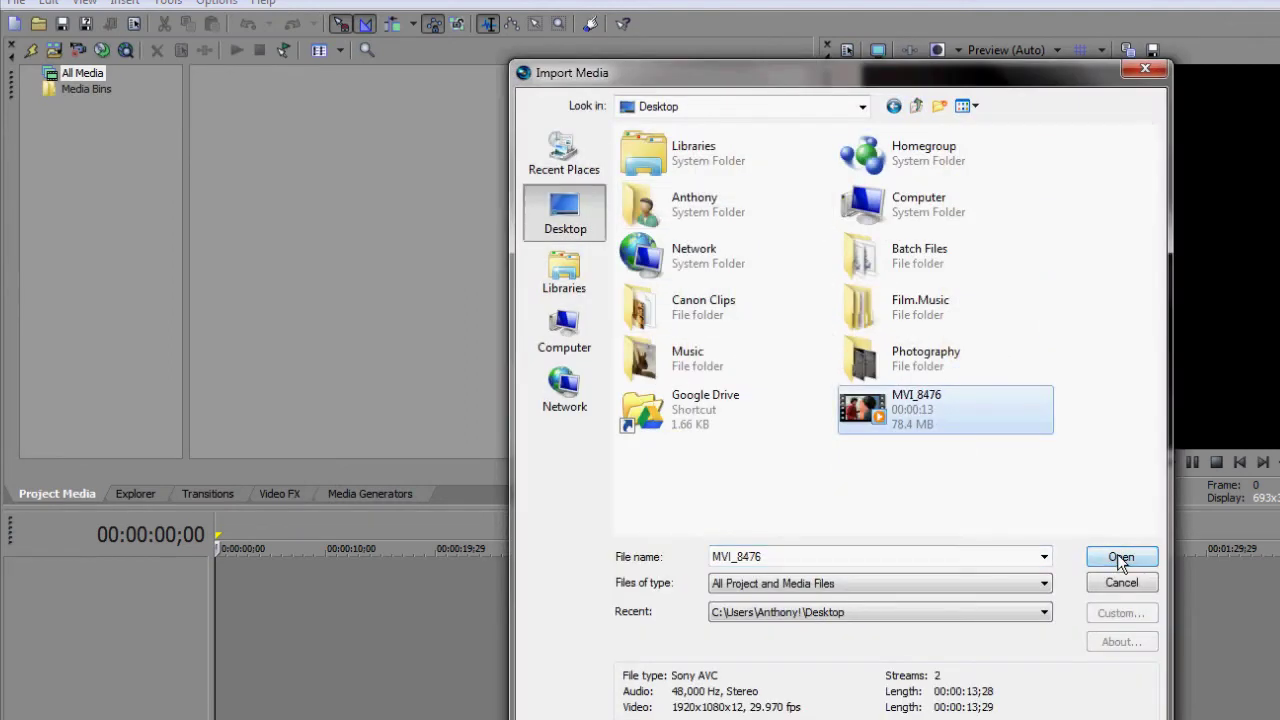
{"action": "left_click", "coordinate": [1119, 557]}
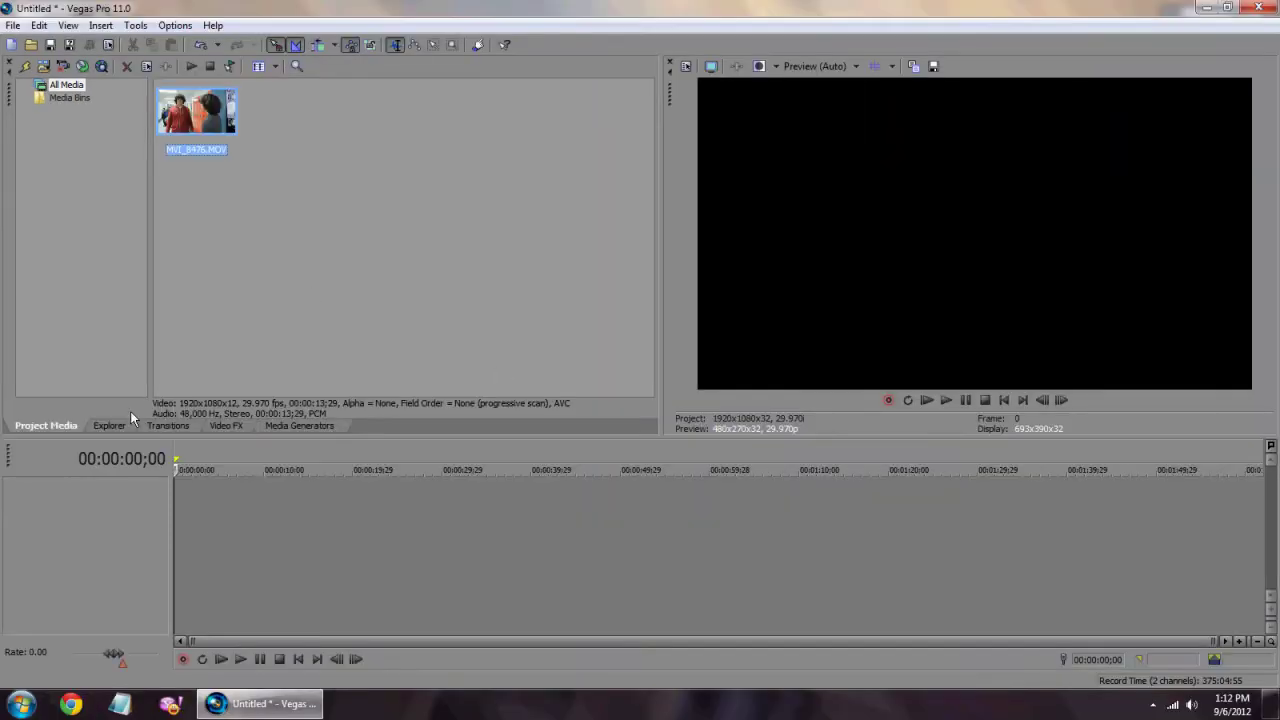
Step: Add MVI_8476 to the timeline straight from the Desktop folder in the file explorer, and delete that event again
{"action": "left_click", "coordinate": [112, 426]}
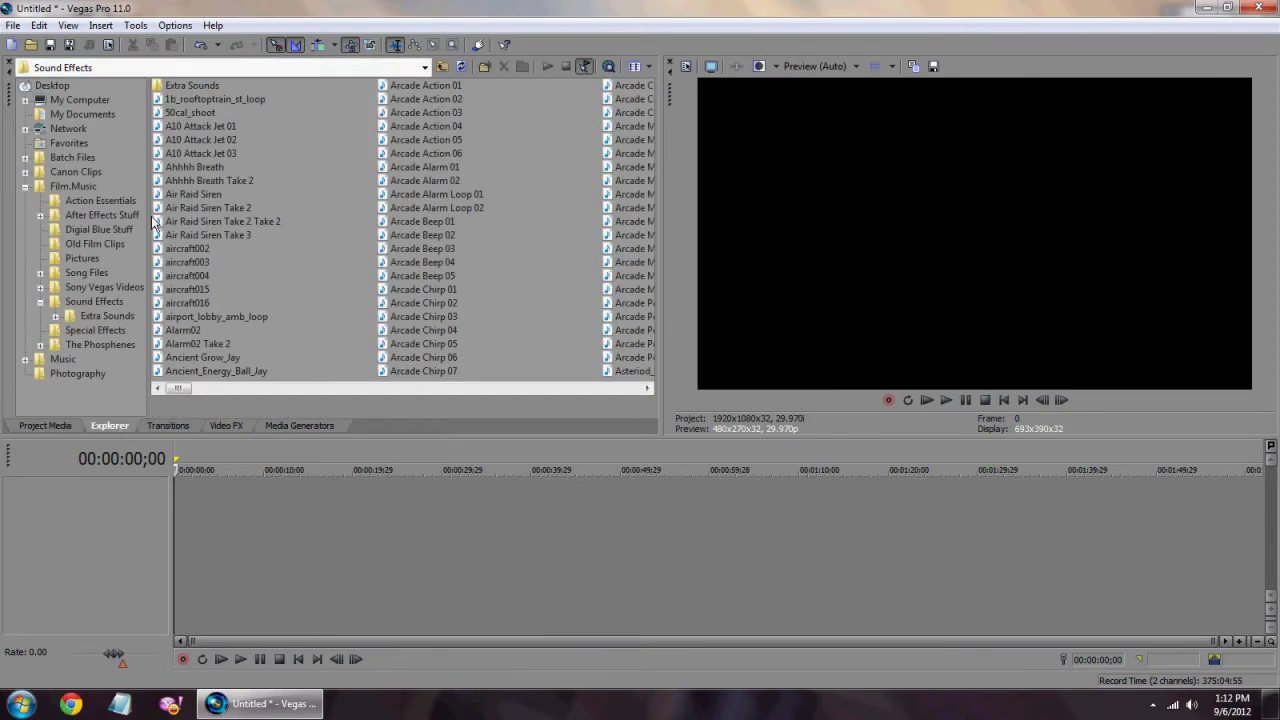
{"action": "left_click", "coordinate": [53, 86]}
{"action": "left_click_drag", "start_coordinate": [185, 250], "coordinate": [267, 546]}
{"action": "left_click", "coordinate": [336, 515]}
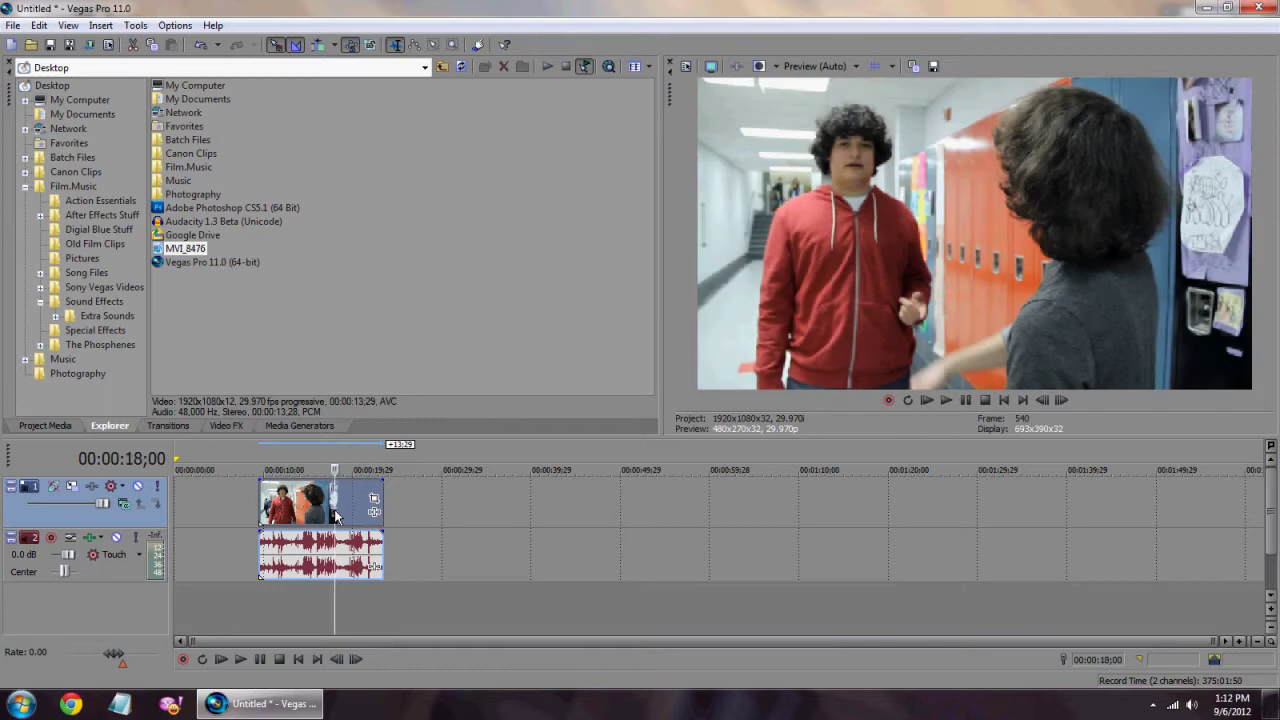
{"action": "key", "text": "Delete"}
Step: Place MVI_8476.MOV from the project media at the very start of the timeline and play it through
{"action": "left_click", "coordinate": [44, 426]}
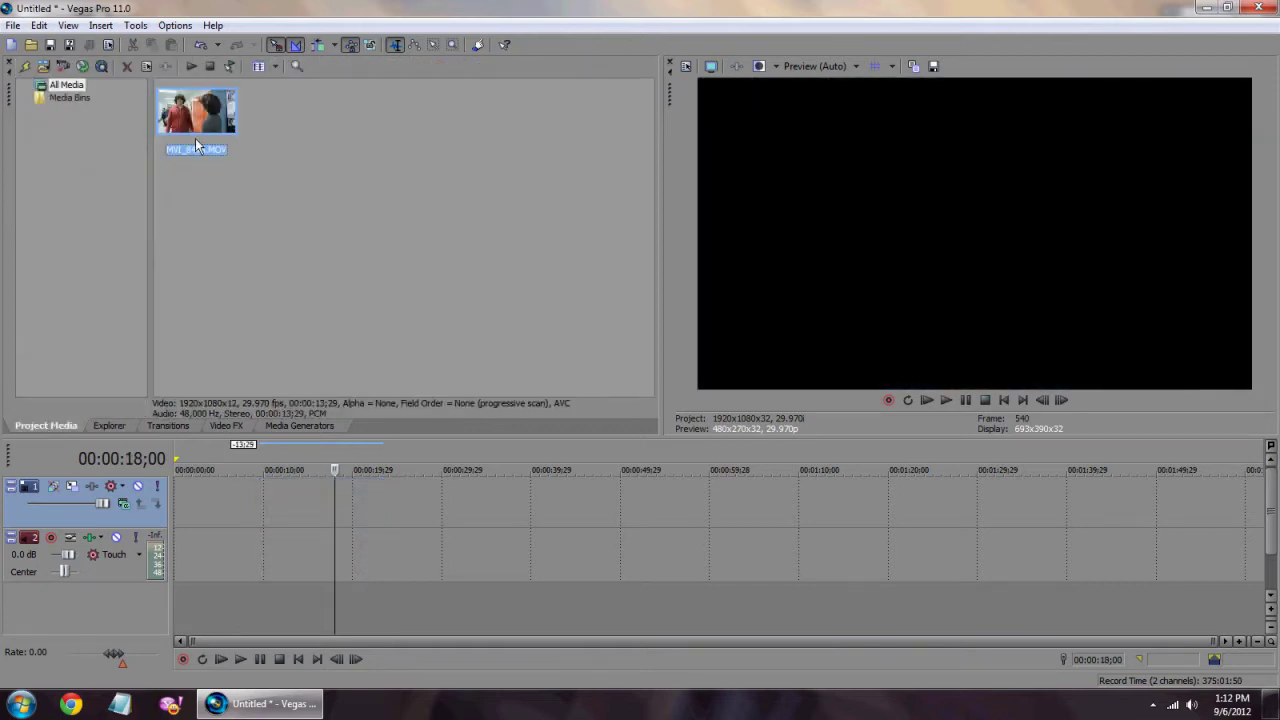
{"action": "left_click_drag", "start_coordinate": [200, 458], "coordinate": [178, 495]}
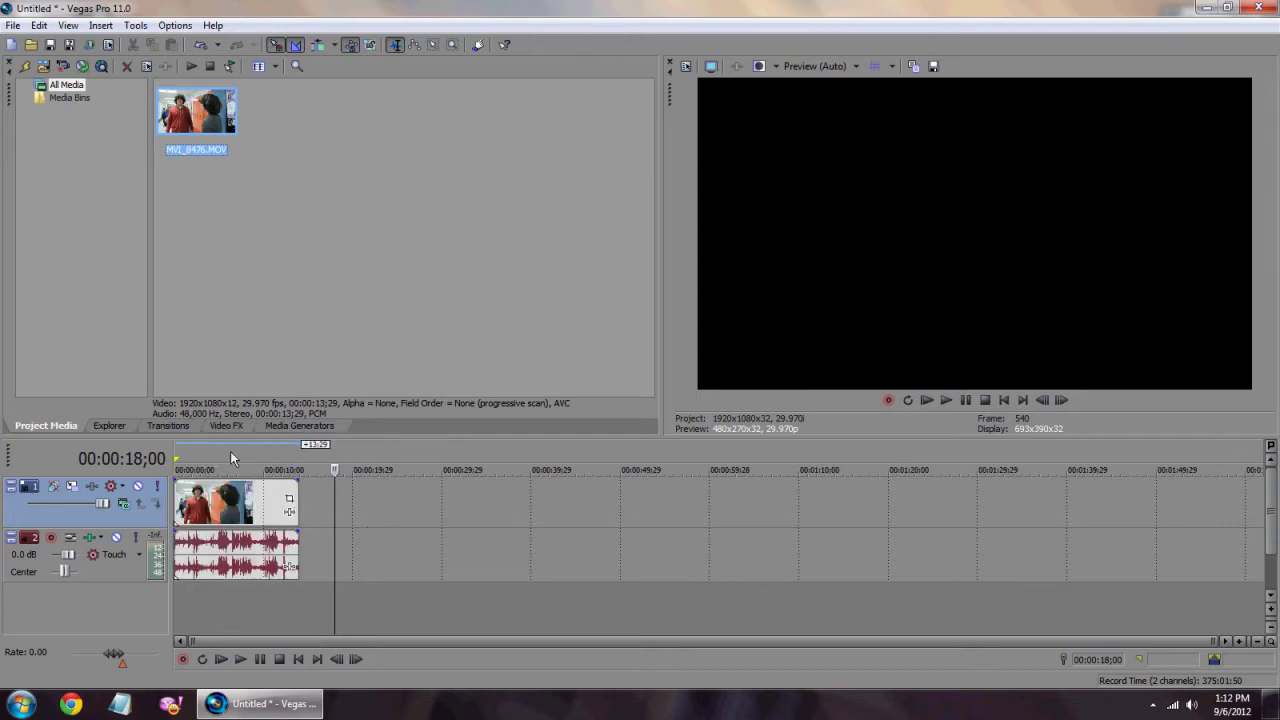
{"action": "left_click", "coordinate": [279, 659]}
{"action": "left_click", "coordinate": [240, 659]}
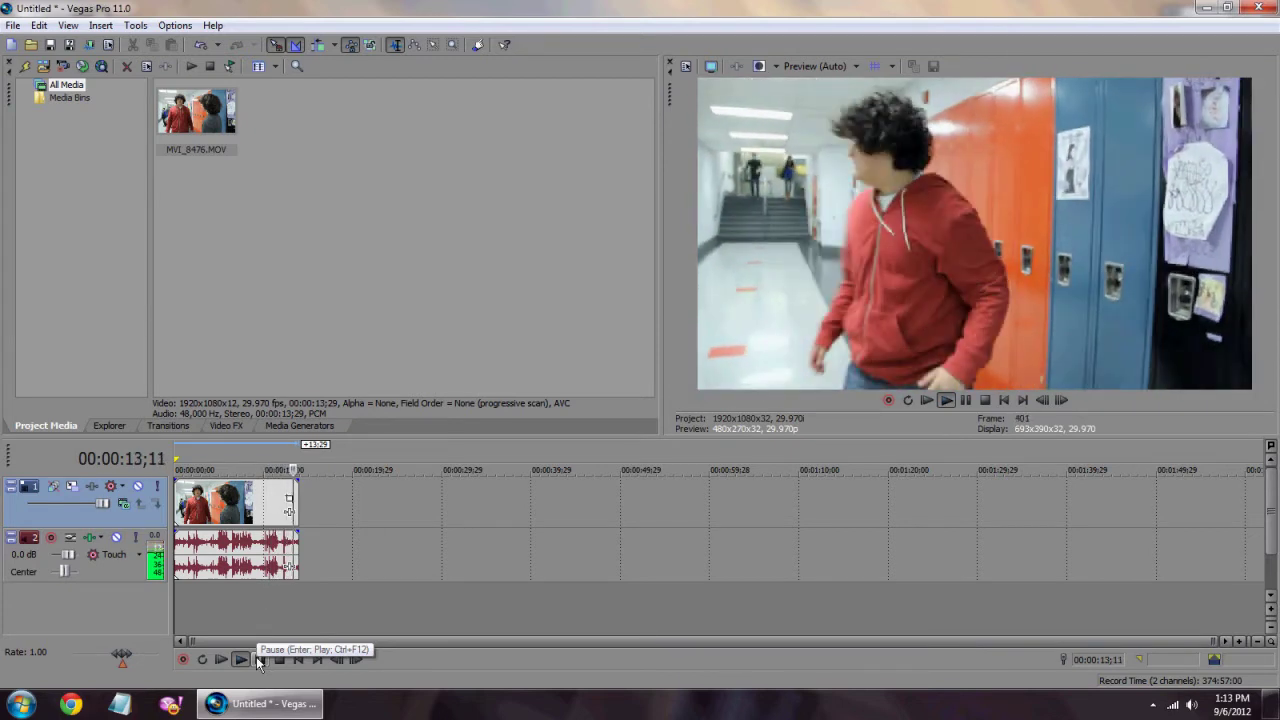
{"action": "left_click", "coordinate": [283, 660]}
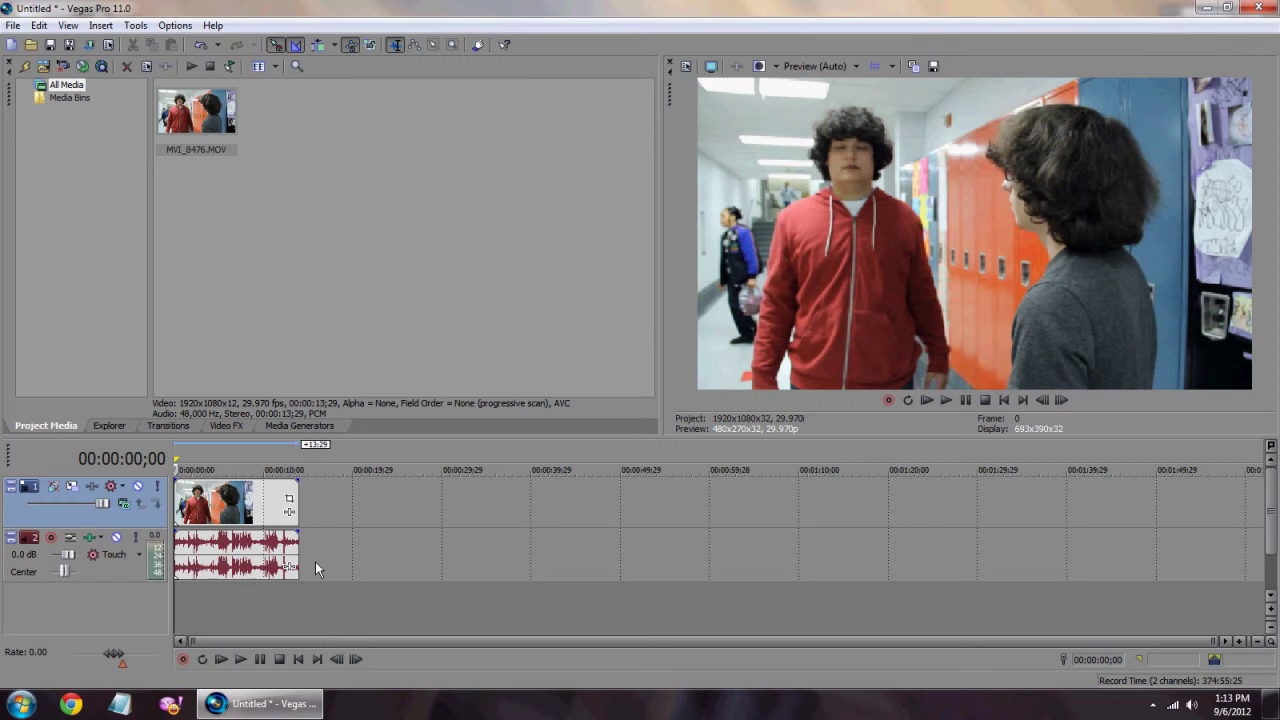
Step: Split the MVI_8476 clip, including its audio, at 00:00:10;03
{"action": "mouse_move", "coordinate": [176, 505]}
{"action": "left_mouse_down"}
{"action": "mouse_move", "coordinate": [276, 515]}
{"action": "mouse_move", "coordinate": [176, 497]}
{"action": "left_mouse_up"}
{"action": "left_click", "coordinate": [262, 496]}
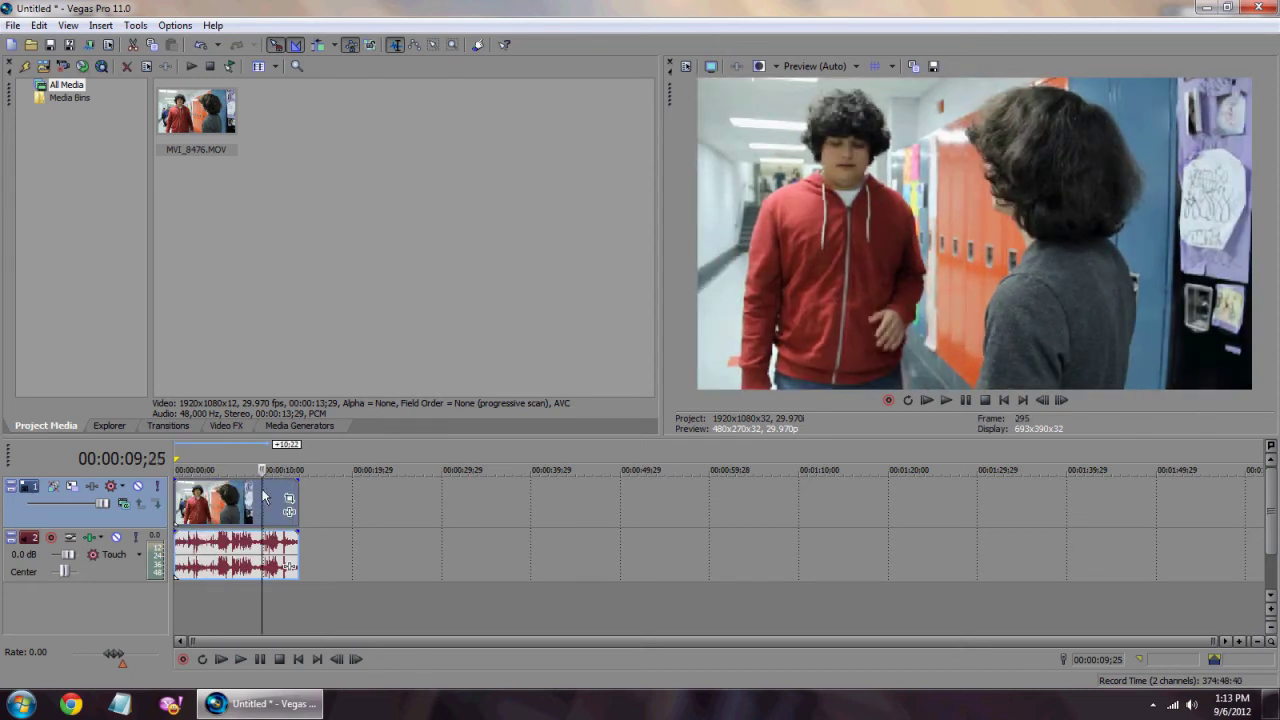
{"action": "left_click", "coordinate": [263, 494]}
{"action": "left_click", "coordinate": [265, 496]}
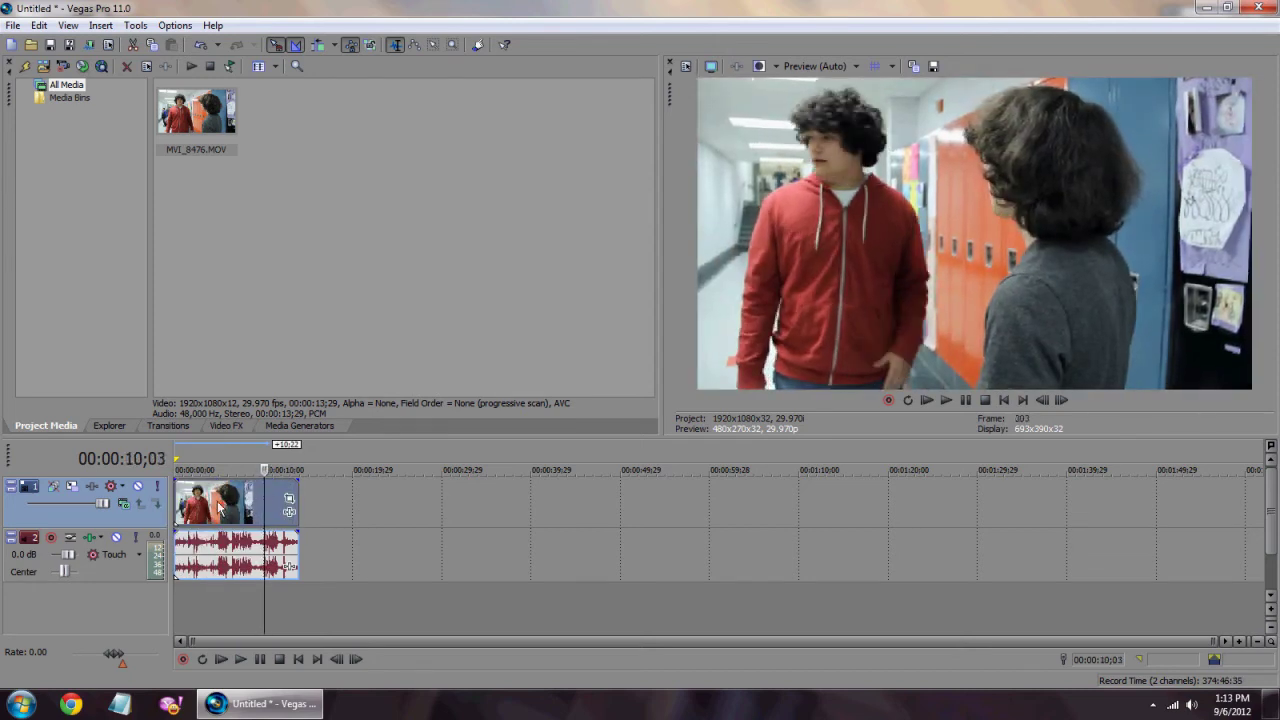
{"action": "mouse_move", "coordinate": [177, 497]}
{"action": "left_mouse_down"}
{"action": "mouse_move", "coordinate": [266, 505]}
{"action": "mouse_move", "coordinate": [176, 505]}
{"action": "left_mouse_up"}
{"action": "key", "text": "s"}
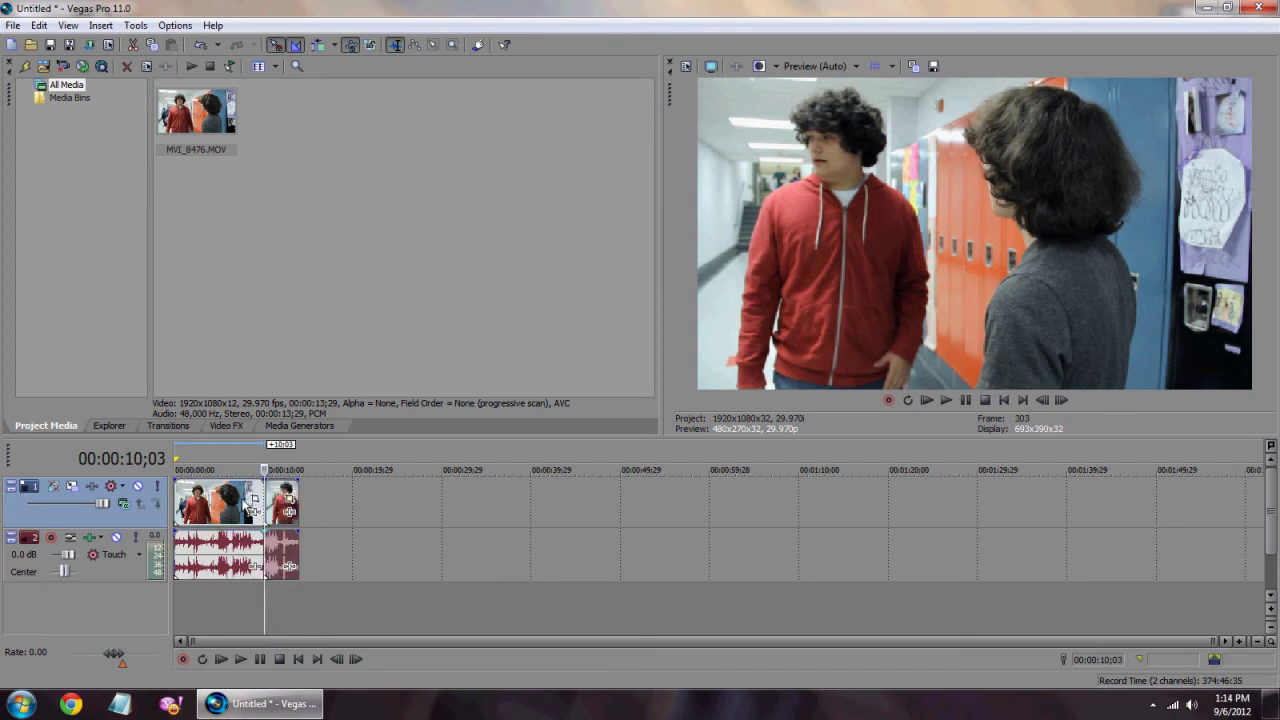
Step: Delete the first part of the split clip and move the remaining part to the start of the timeline
{"action": "right_click", "coordinate": [240, 495]}
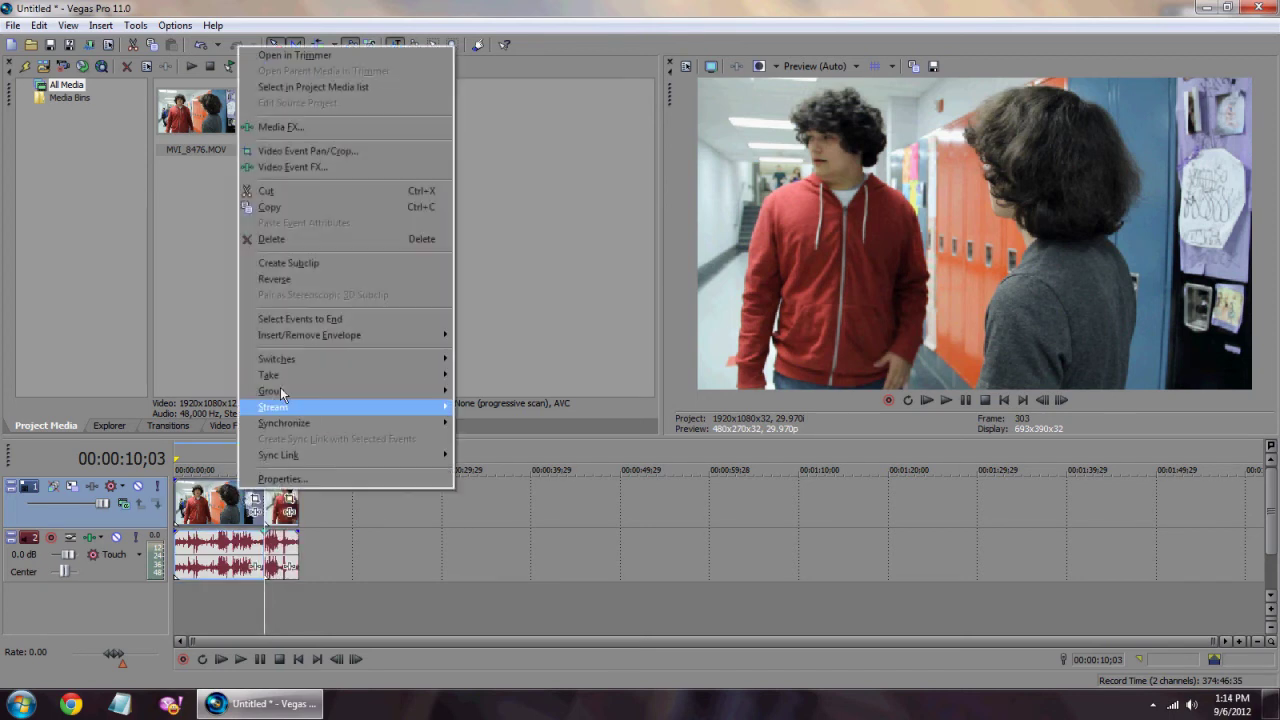
{"action": "left_click", "coordinate": [279, 240]}
{"action": "left_click_drag", "start_coordinate": [290, 520], "coordinate": [210, 525]}
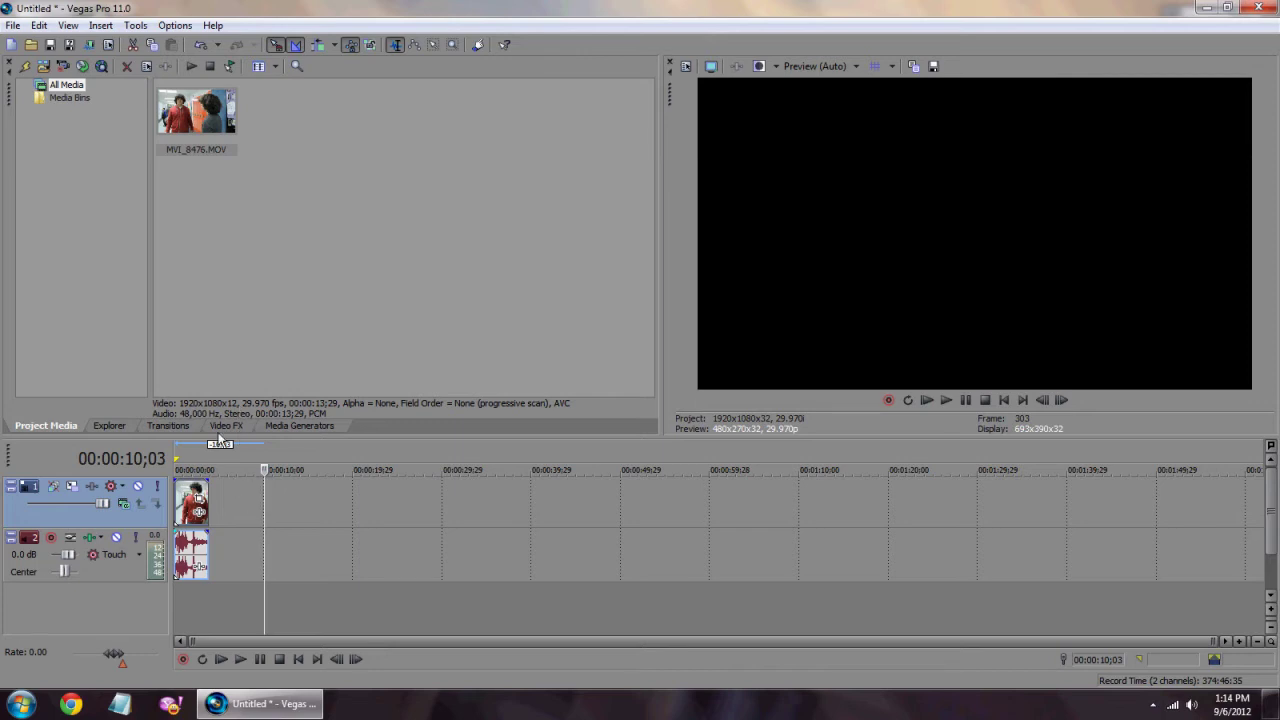
Step: Apply the 100% Black and White video effect to the clip, reduce its blend amount slightly, and return to the timeline start
{"action": "left_click", "coordinate": [225, 426]}
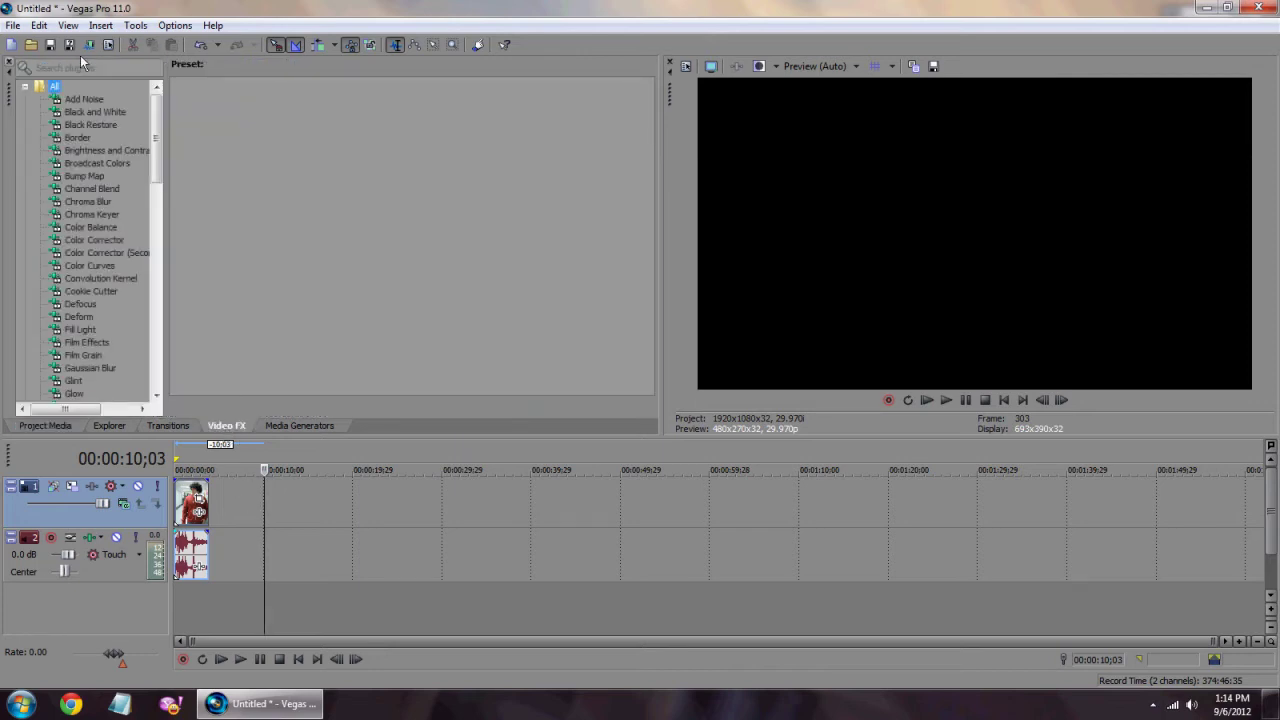
{"action": "mouse_move", "coordinate": [156, 140]}
{"action": "left_mouse_down"}
{"action": "mouse_move", "coordinate": [134, 203]}
{"action": "mouse_move", "coordinate": [158, 115]}
{"action": "left_mouse_up"}
{"action": "left_click", "coordinate": [102, 112]}
{"action": "left_click_drag", "start_coordinate": [224, 230], "coordinate": [189, 493]}
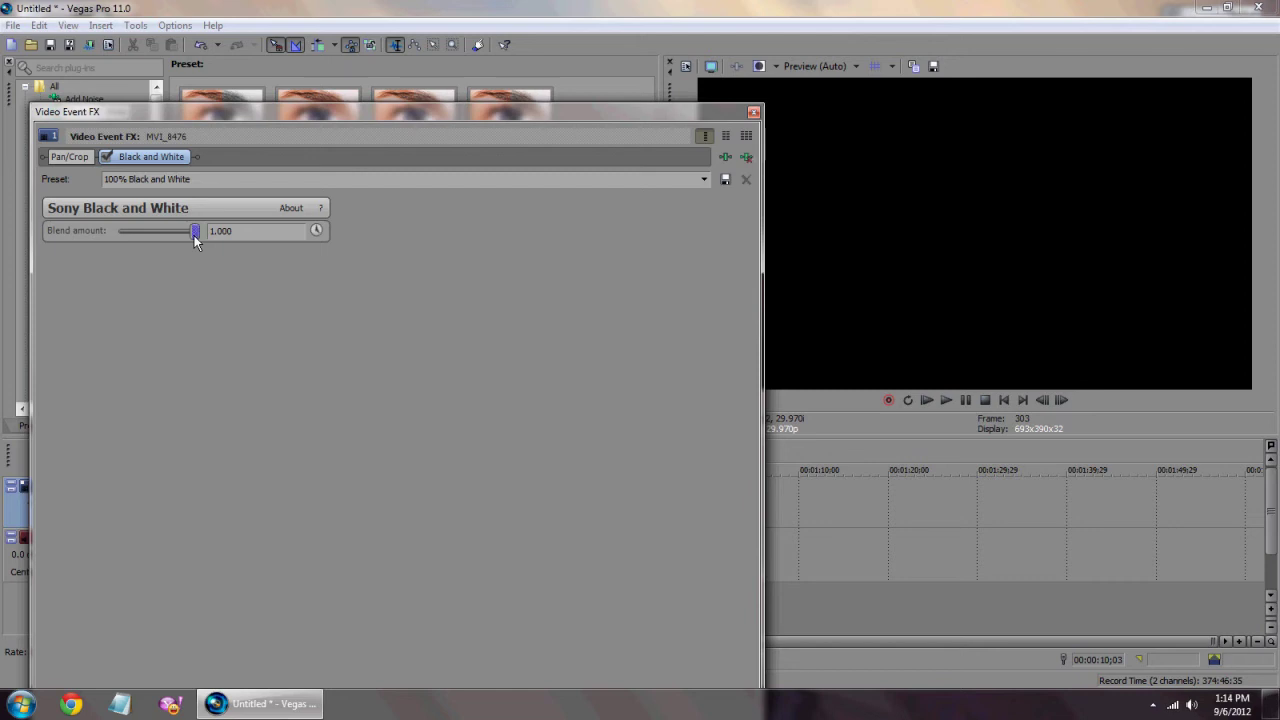
{"action": "left_click_drag", "start_coordinate": [184, 235], "coordinate": [181, 239]}
{"action": "left_click", "coordinate": [754, 111]}
{"action": "key", "text": "Home"}
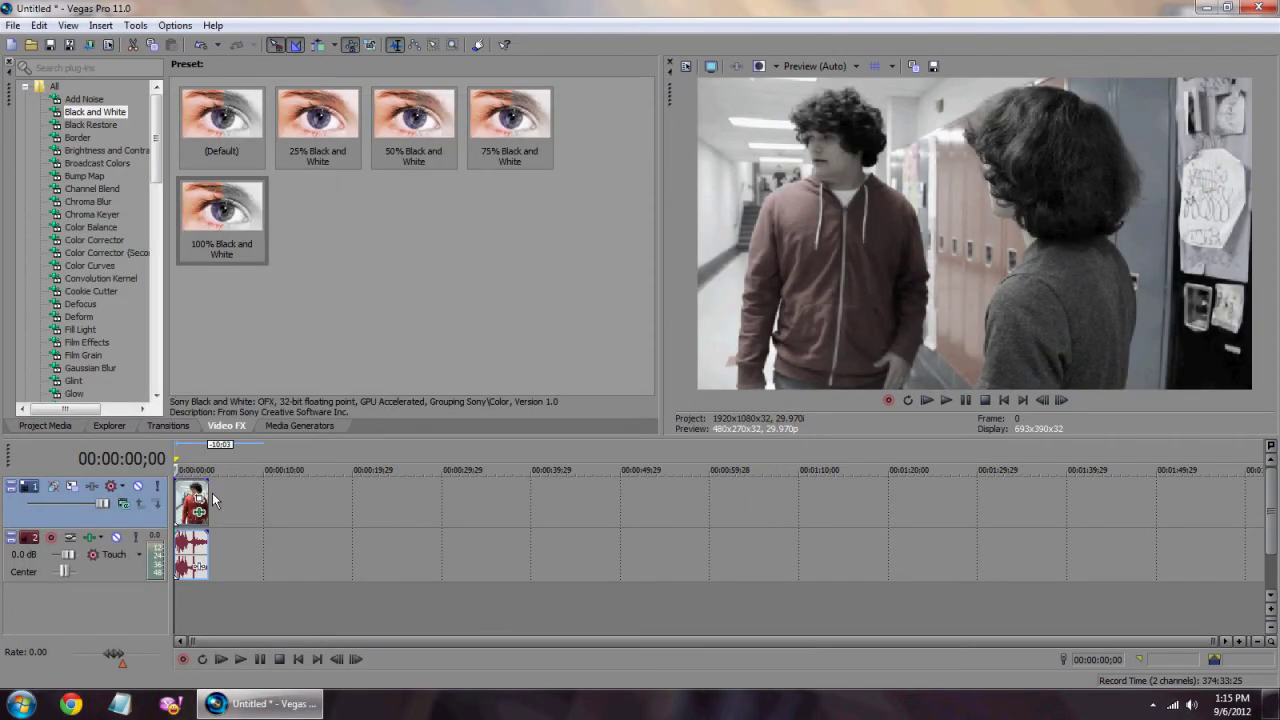
Step: Apply the Hard Flash preset of the Flash transition to the beginning of the video clip
{"action": "left_click", "coordinate": [160, 428]}
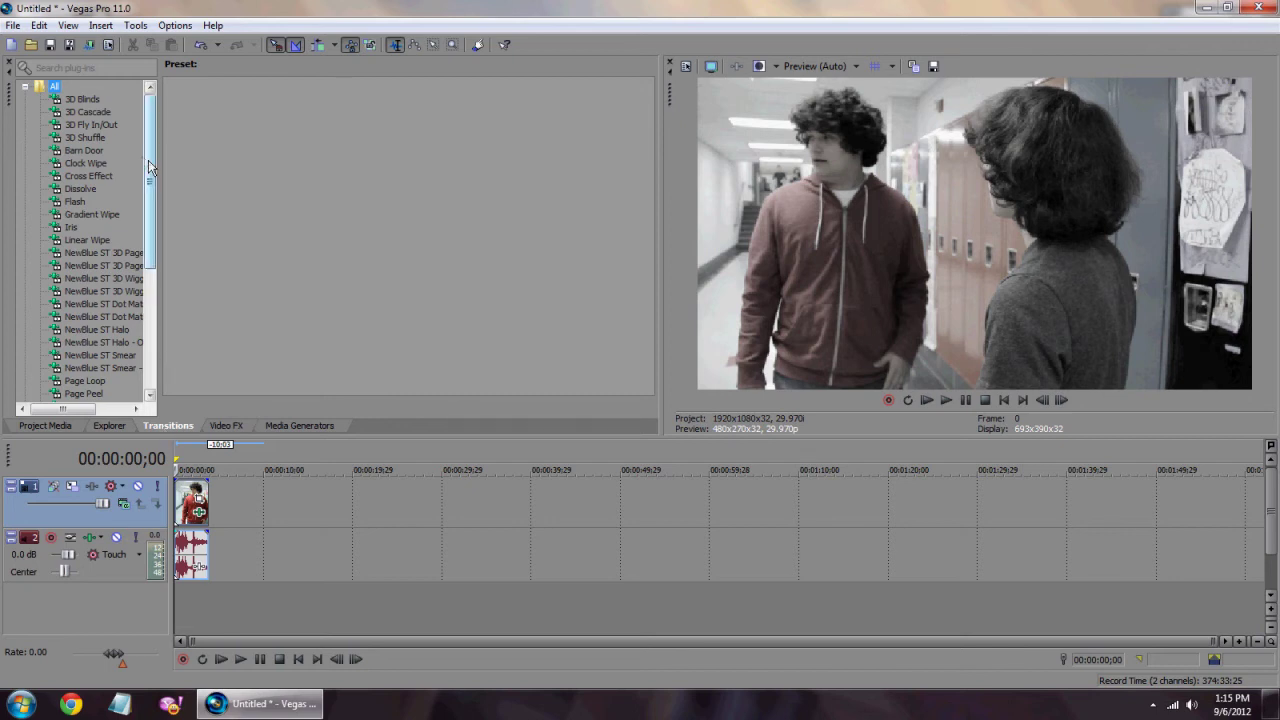
{"action": "left_click", "coordinate": [75, 202]}
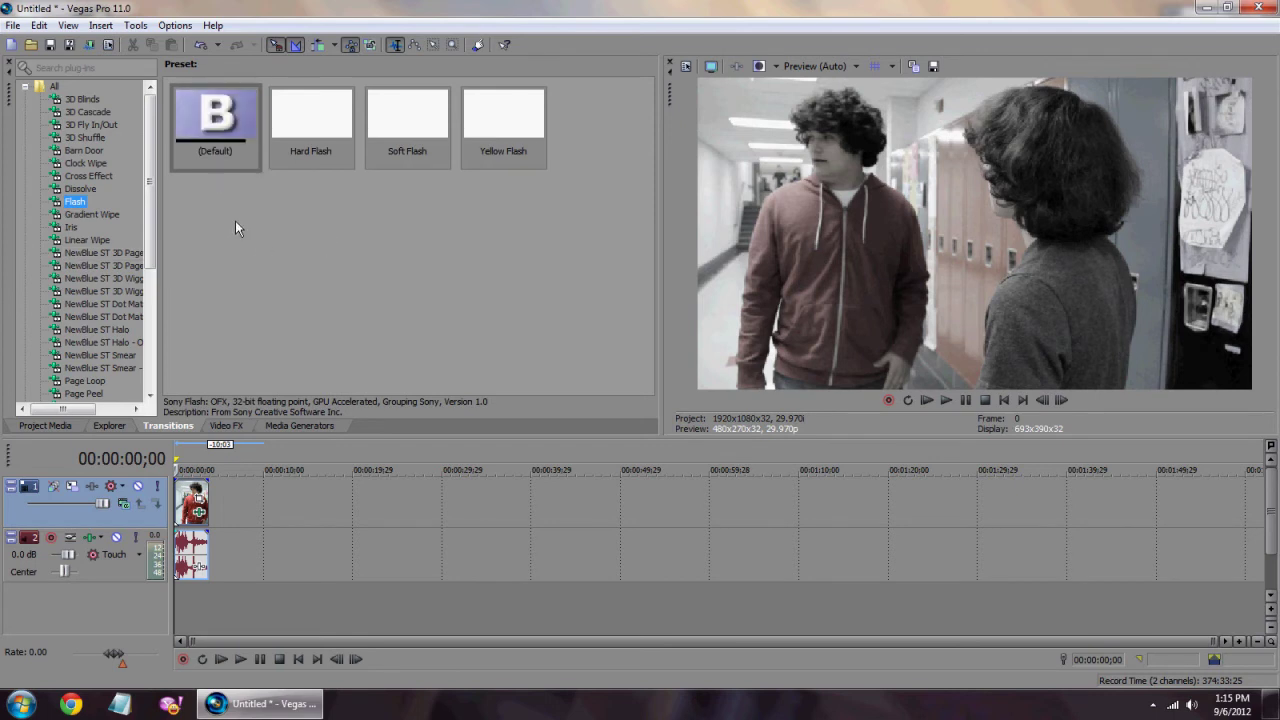
{"action": "left_click", "coordinate": [318, 127]}
{"action": "left_click", "coordinate": [226, 425]}
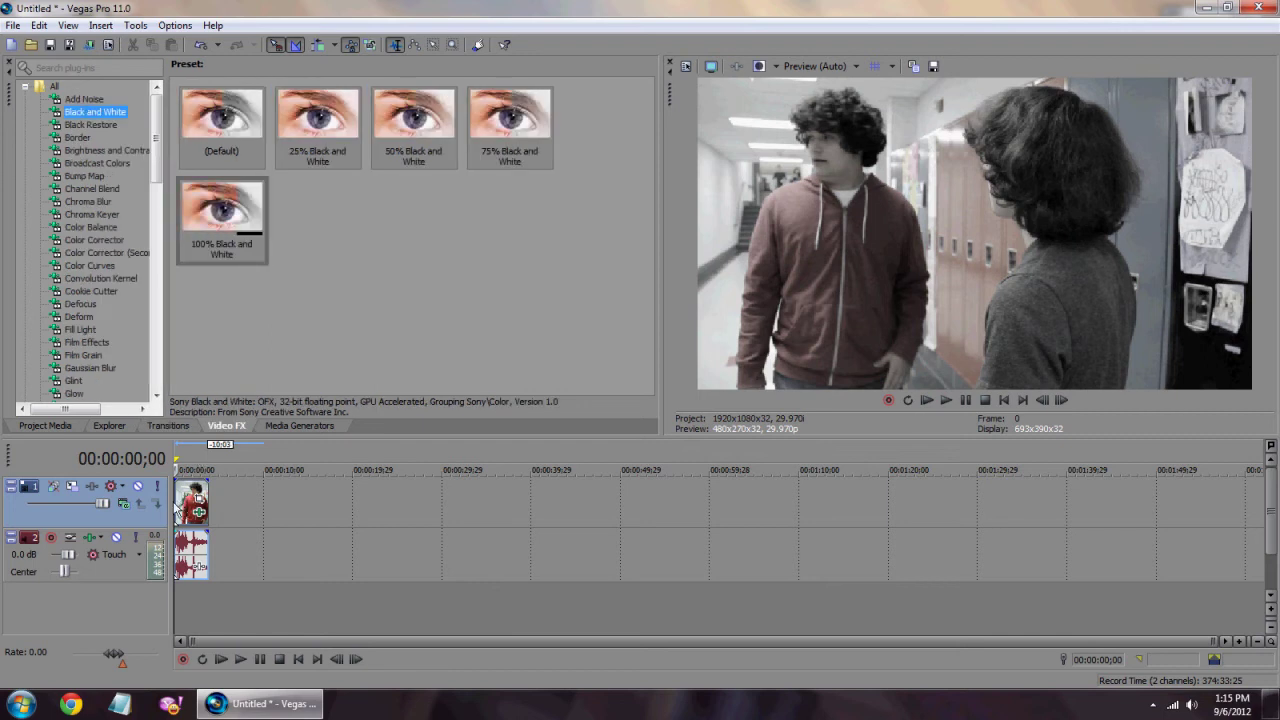
{"action": "left_click", "coordinate": [176, 509]}
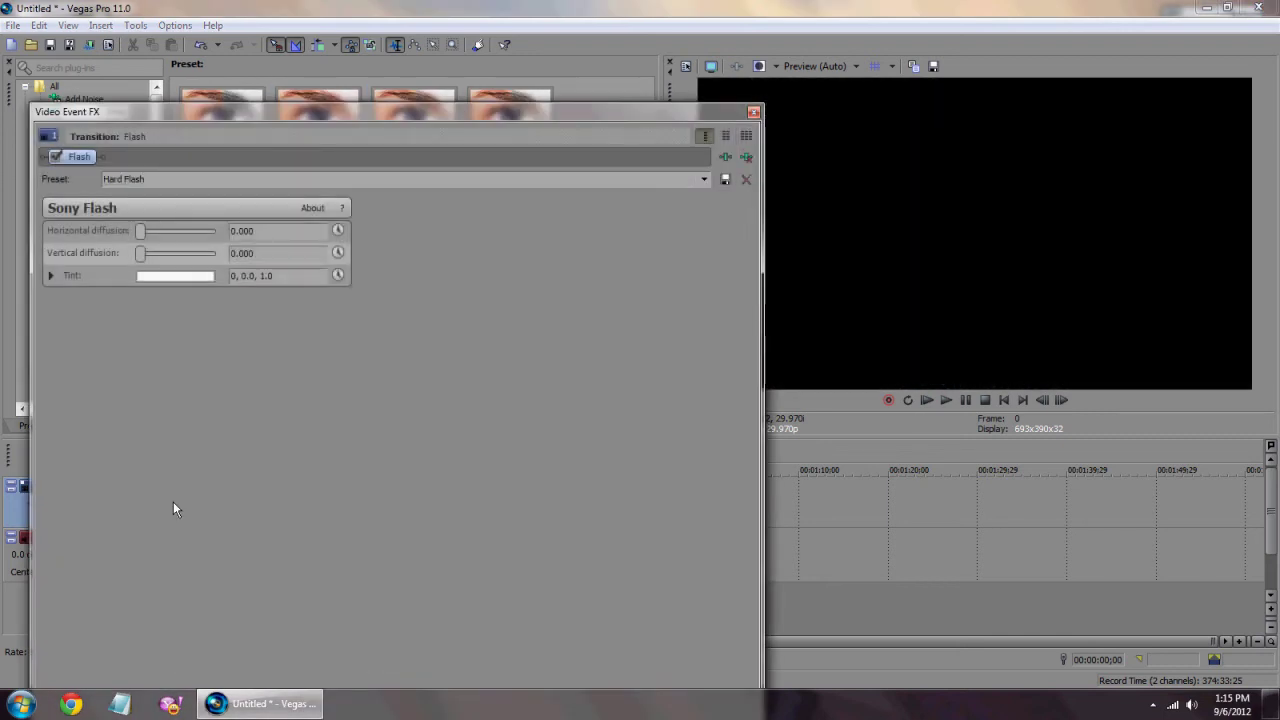
{"action": "key", "text": "Escape"}
Step: Play the clip from the start to preview the flash transition and the black and white effect
{"action": "left_click", "coordinate": [224, 659]}
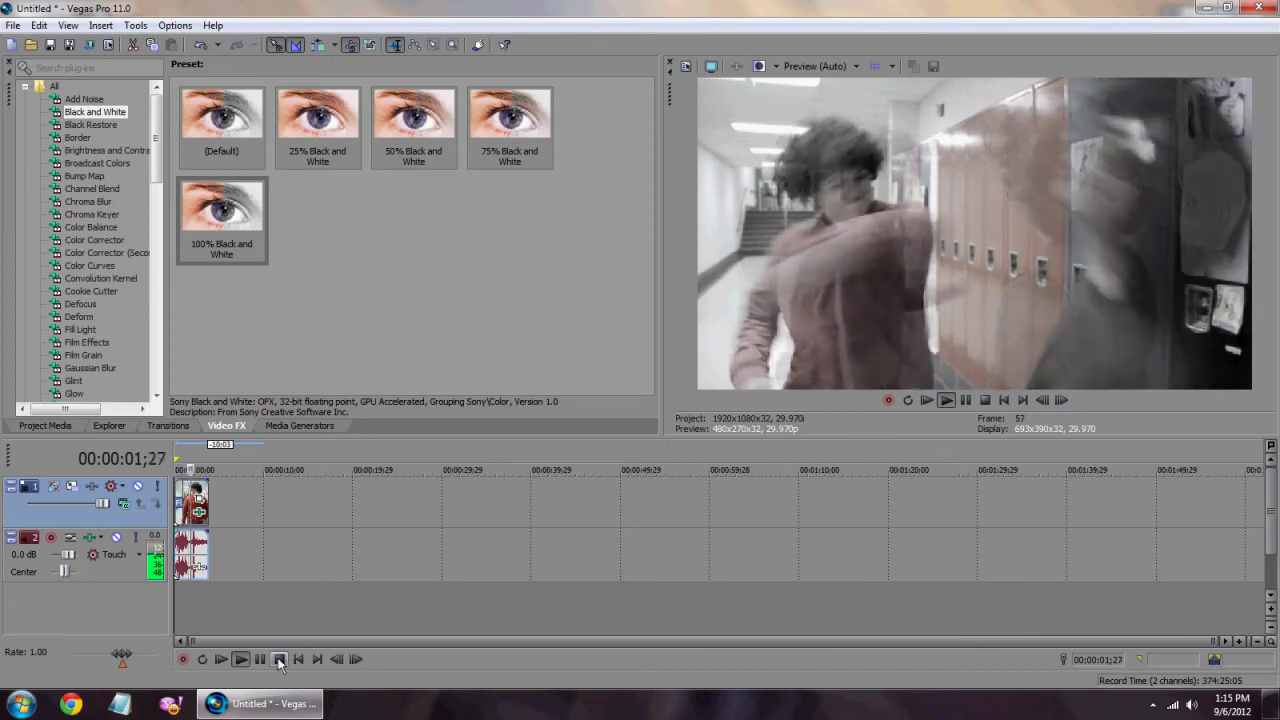
{"action": "left_click", "coordinate": [280, 660]}
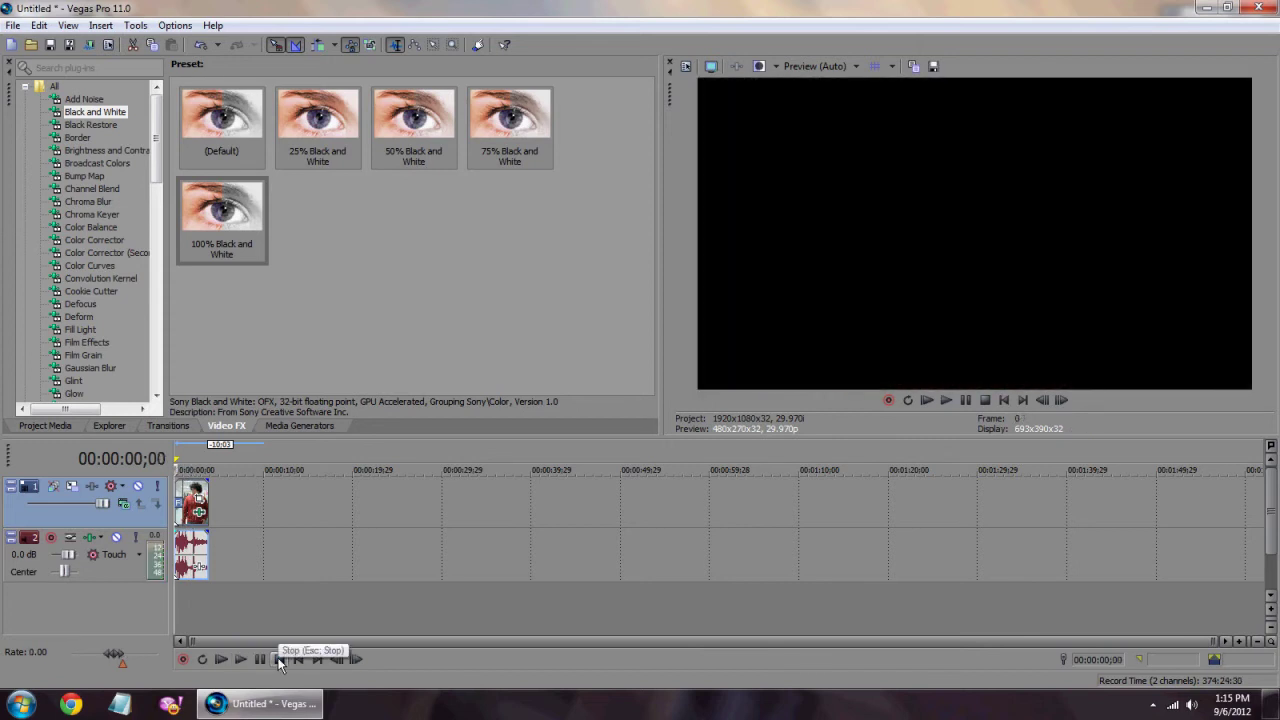
{"action": "key", "text": "space"}
{"action": "left_click", "coordinate": [280, 660]}
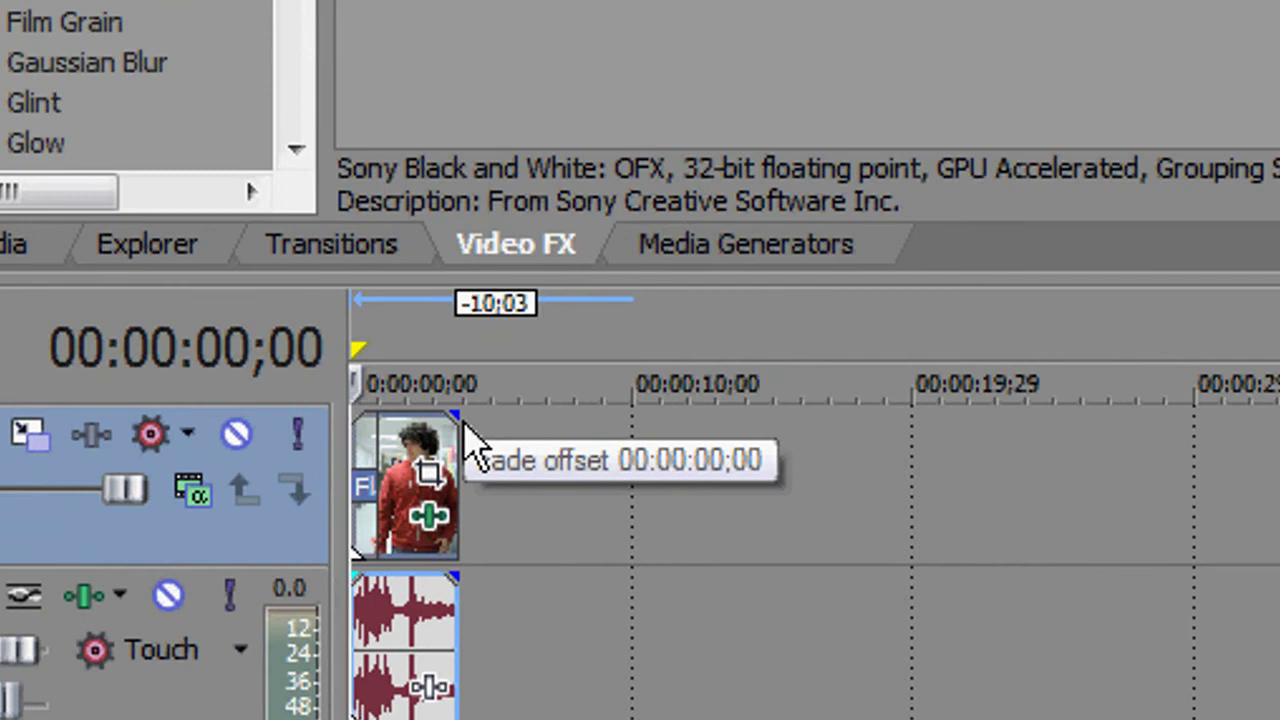
Step: Add a fade-out to the end of the video clip and play the timeline from the start
{"action": "left_click_drag", "start_coordinate": [466, 440], "coordinate": [429, 437]}
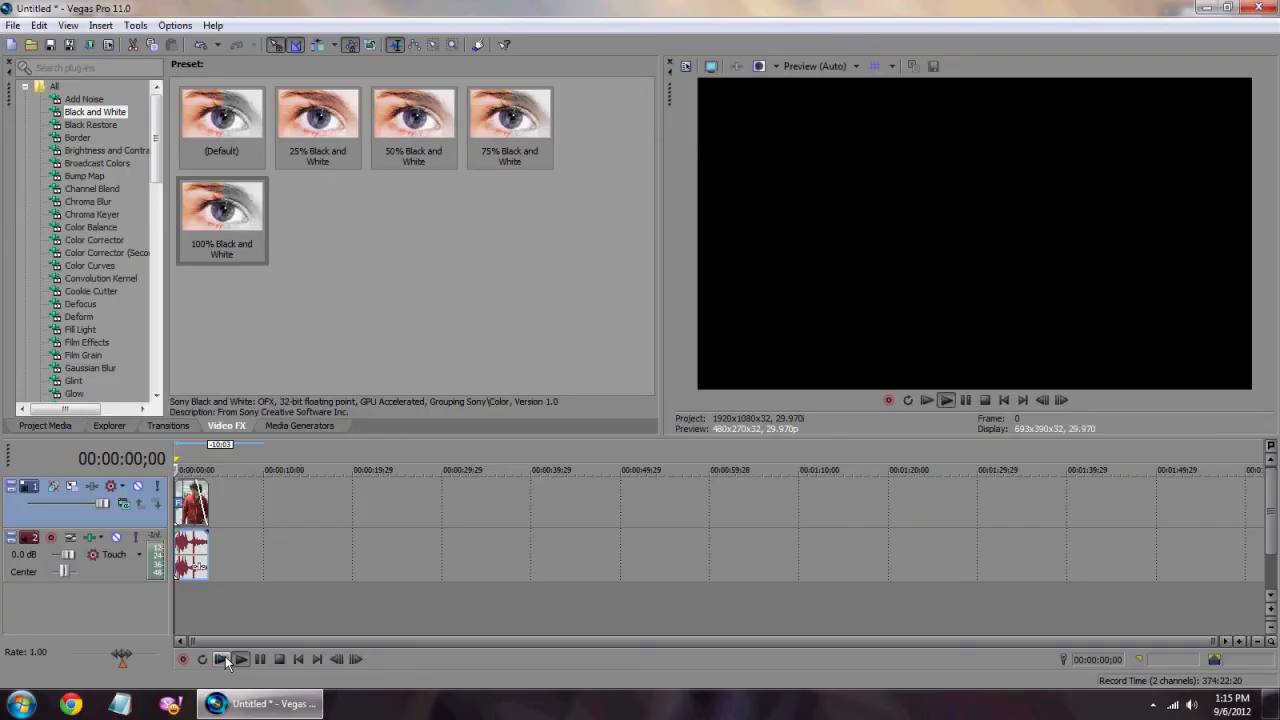
{"action": "left_click", "coordinate": [225, 656]}
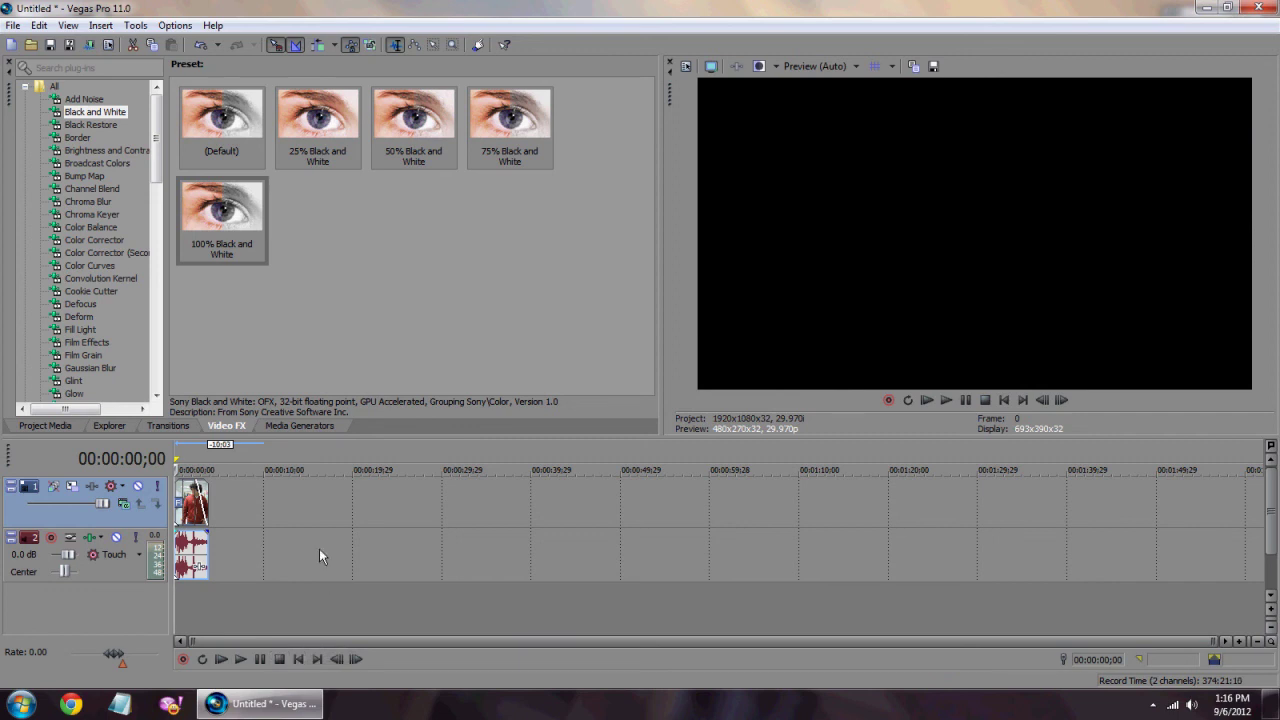
Step: Import the Punch_01 sound from the Sound Effects folder into the project media
{"action": "left_click", "coordinate": [13, 25]}
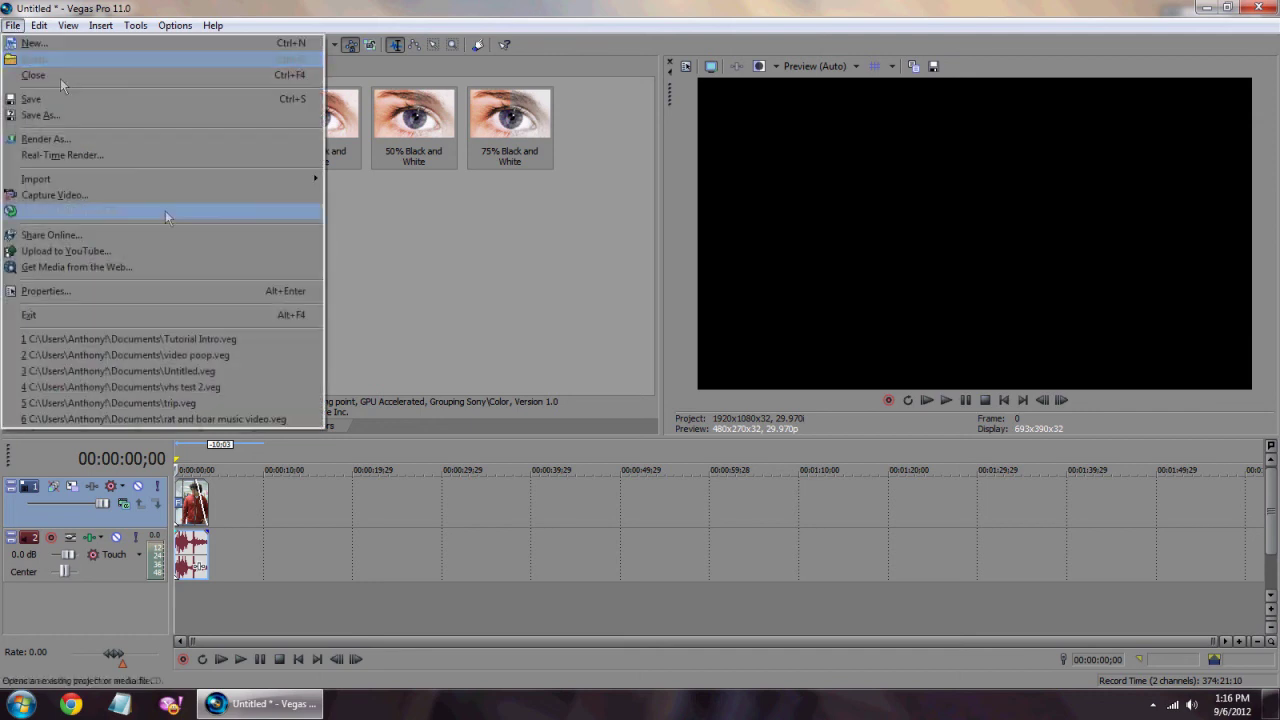
{"action": "mouse_move", "coordinate": [204, 177]}
{"action": "left_click", "coordinate": [355, 179]}
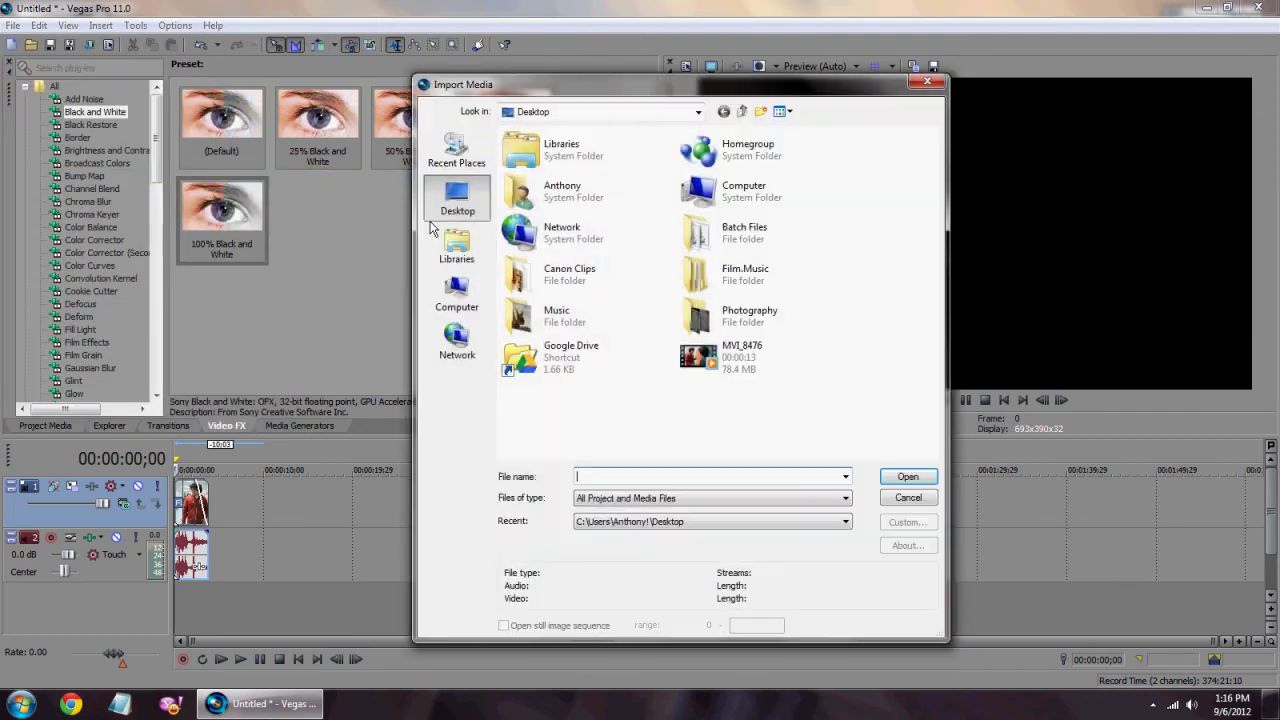
{"action": "left_click_drag", "start_coordinate": [931, 150], "coordinate": [928, 336]}
{"action": "left_click", "coordinate": [545, 244]}
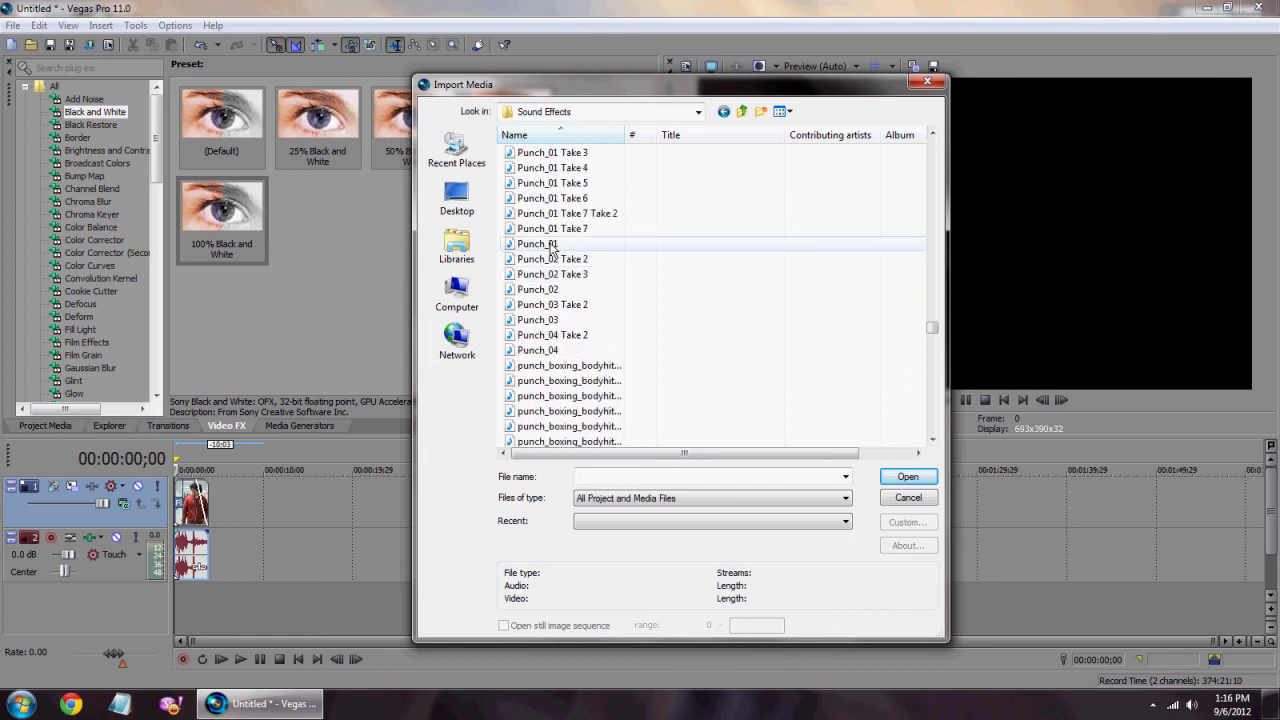
{"action": "left_click", "coordinate": [907, 477]}
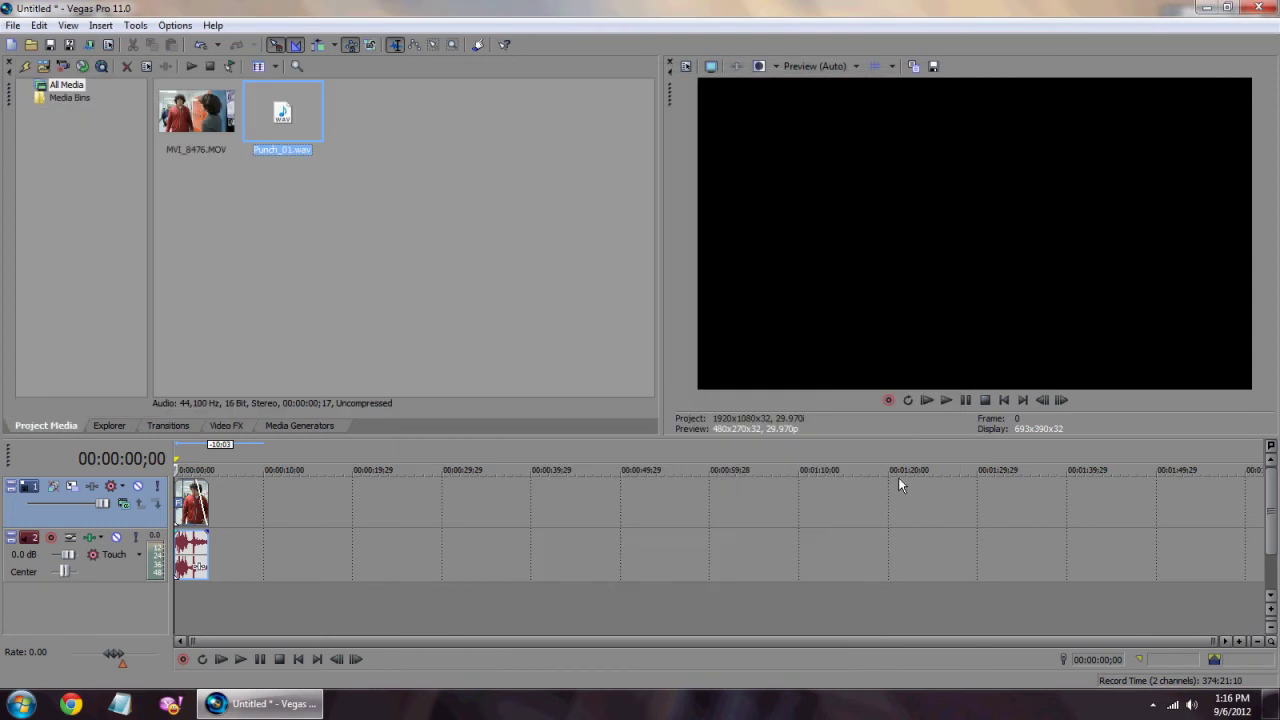
Step: Place Punch_01.wav on a new audio track under the punch at about 00:00:01;26 and play it back
{"action": "key", "text": "ctrl+q"}
{"action": "left_click", "coordinate": [187, 558]}
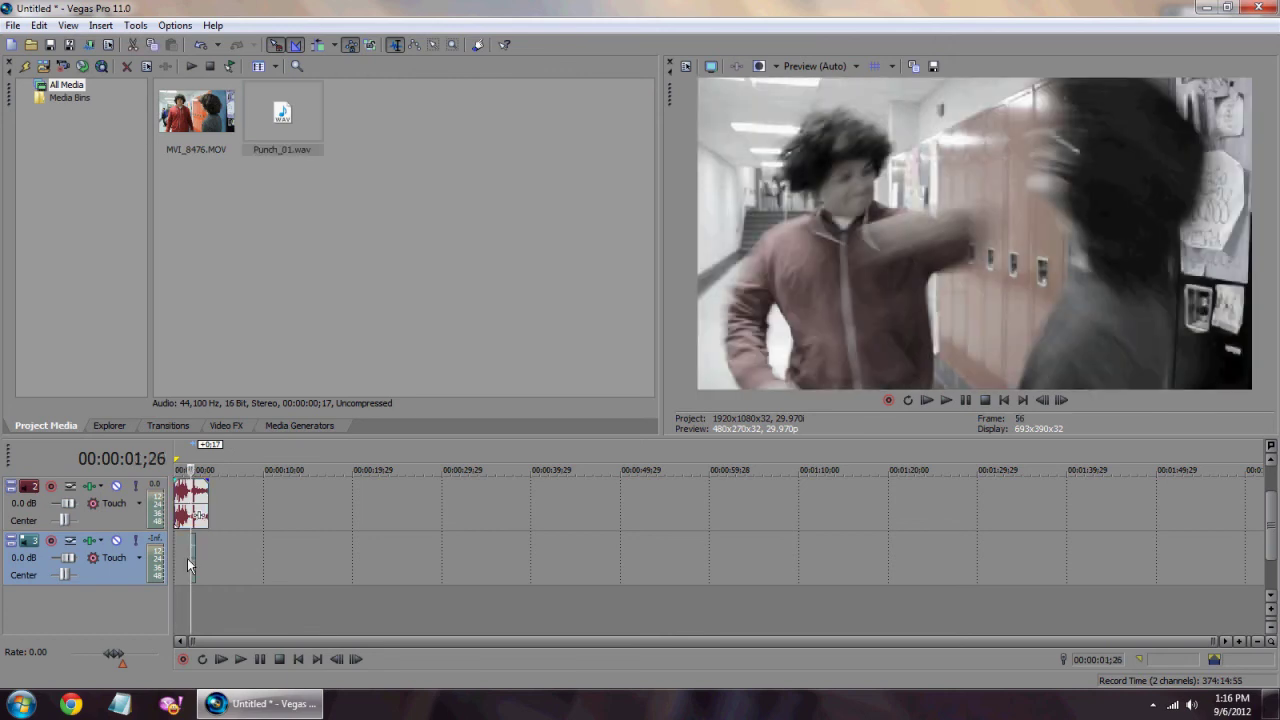
{"action": "left_click", "coordinate": [240, 659]}
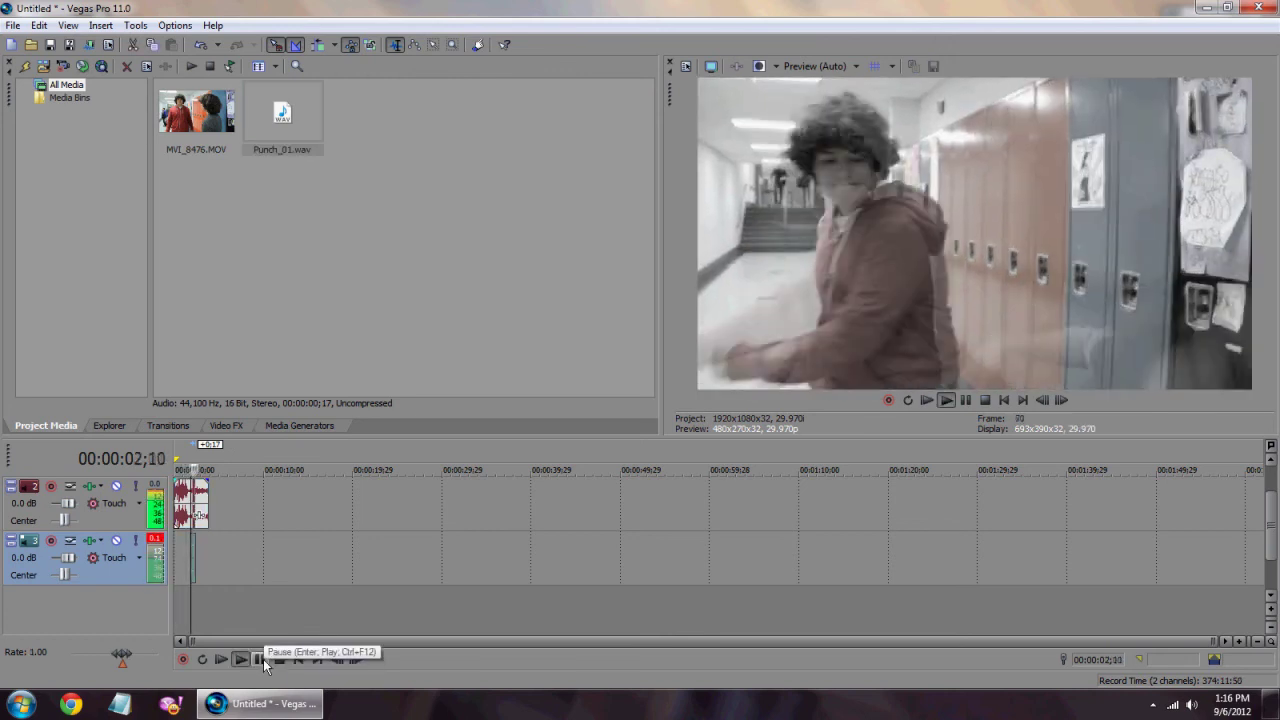